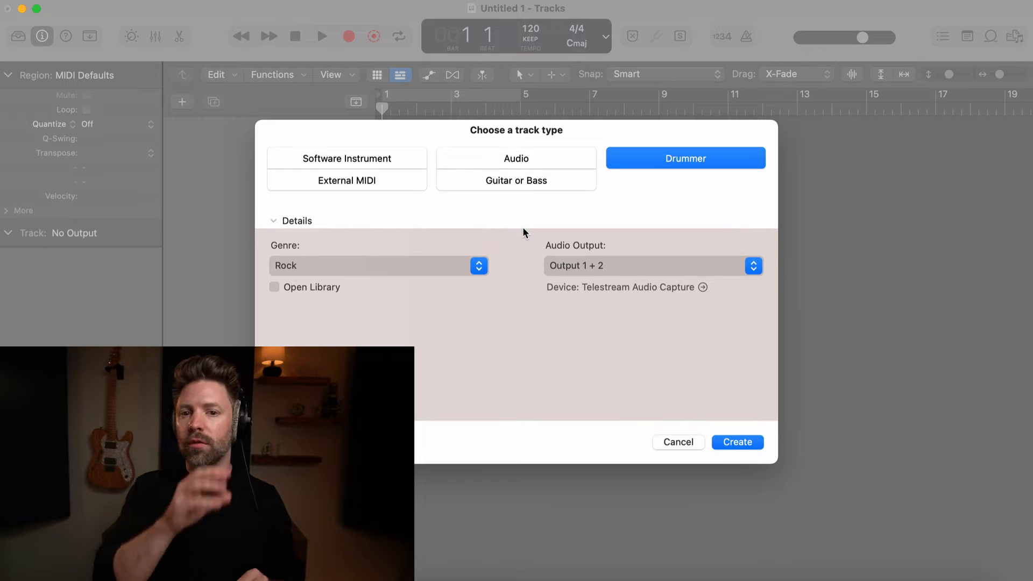
# Create an Audio track and an Alchemy software instrument track, then record a short region on Audio 1.
pyautogui.click(516, 159)
pyautogui.click(738, 441)
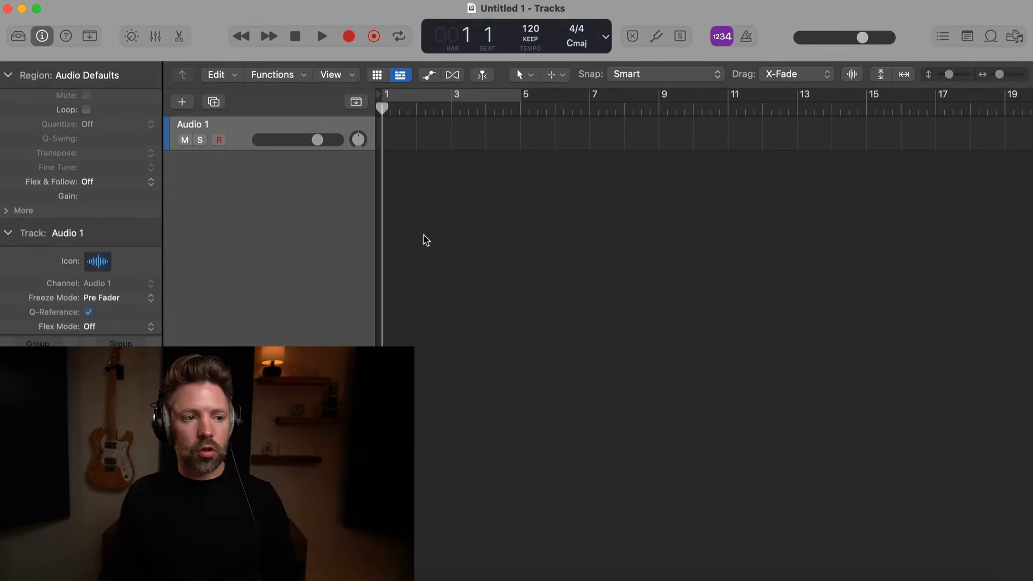
pyautogui.click(181, 102)
pyautogui.click(362, 161)
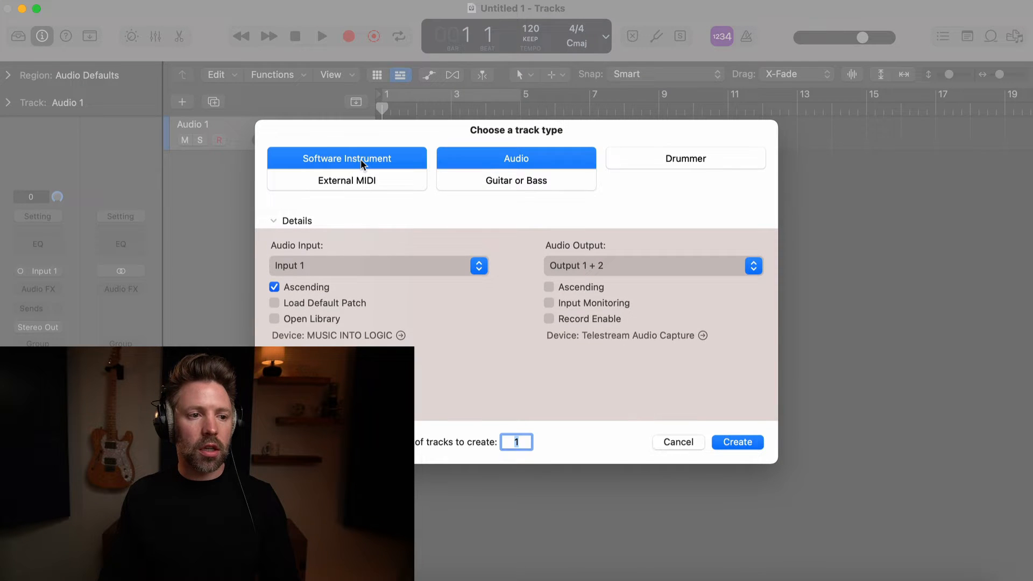
pyautogui.click(737, 441)
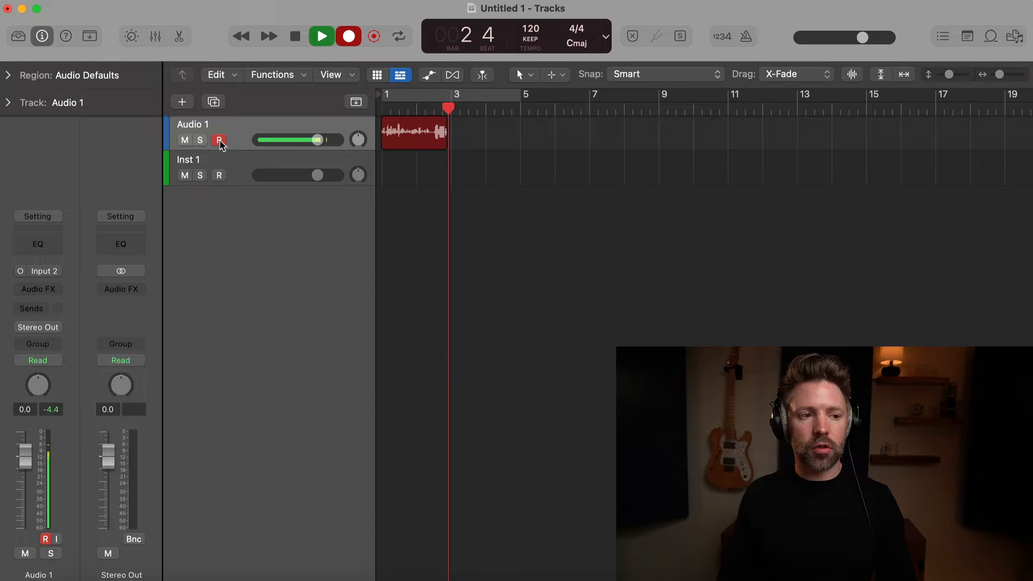
pyautogui.rightClick(218, 142)
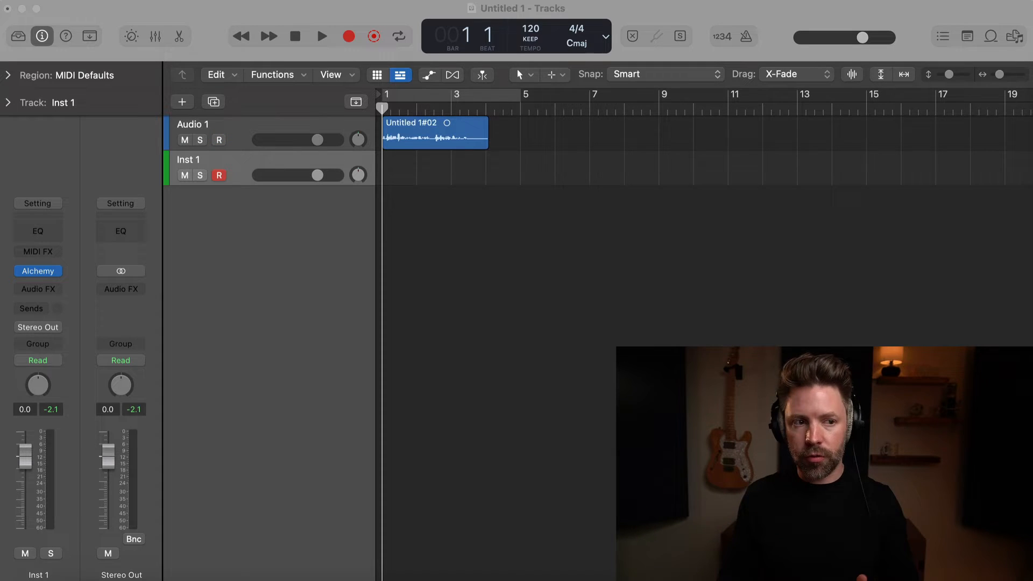
# Draw and undo a test C3 note in the Piano Roll, then record a three-note chord on Inst 1.
pyautogui.click(467, 138)
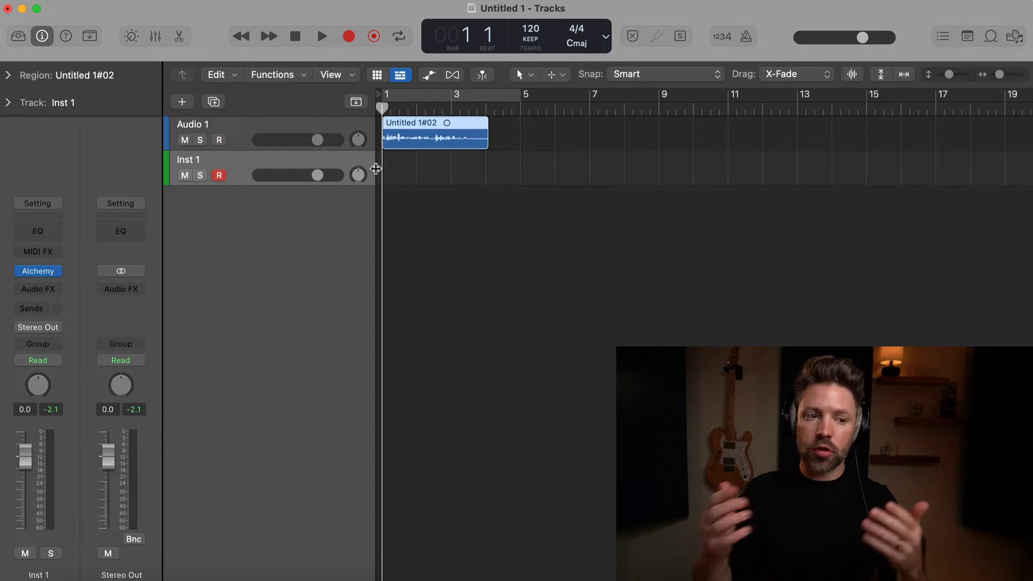
pyautogui.press('e')
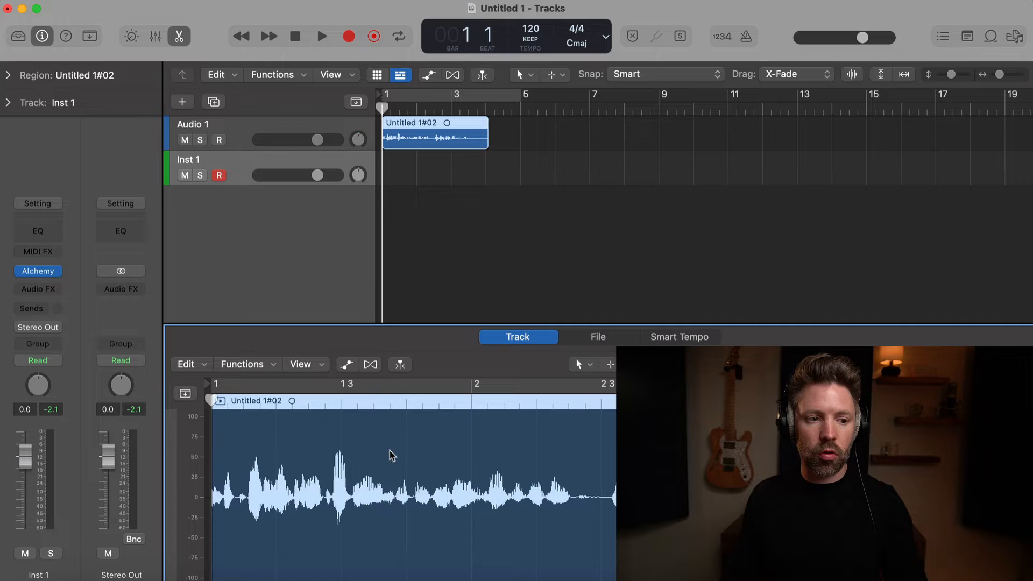
pyautogui.click(412, 185)
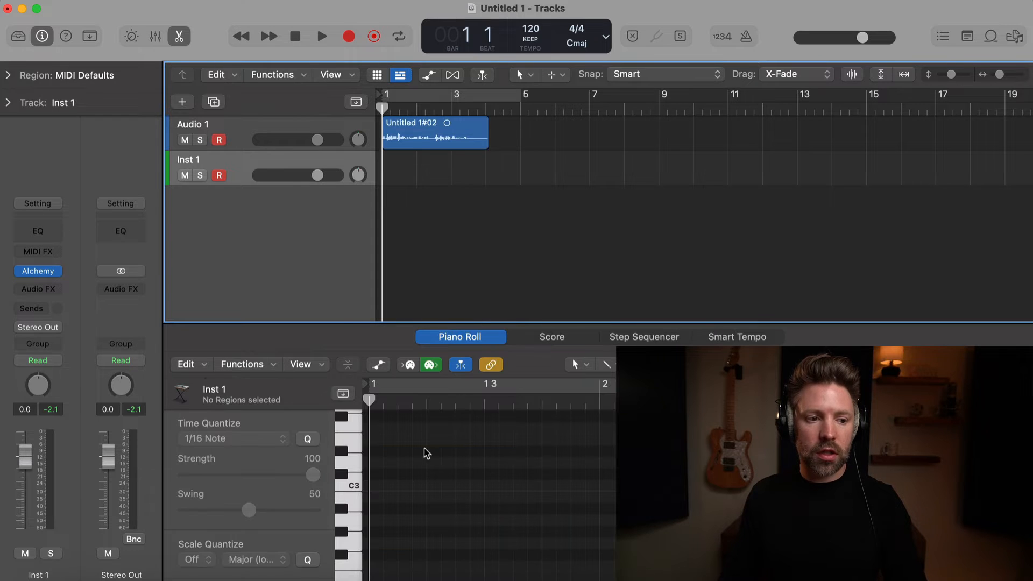
pyautogui.click(389, 489)
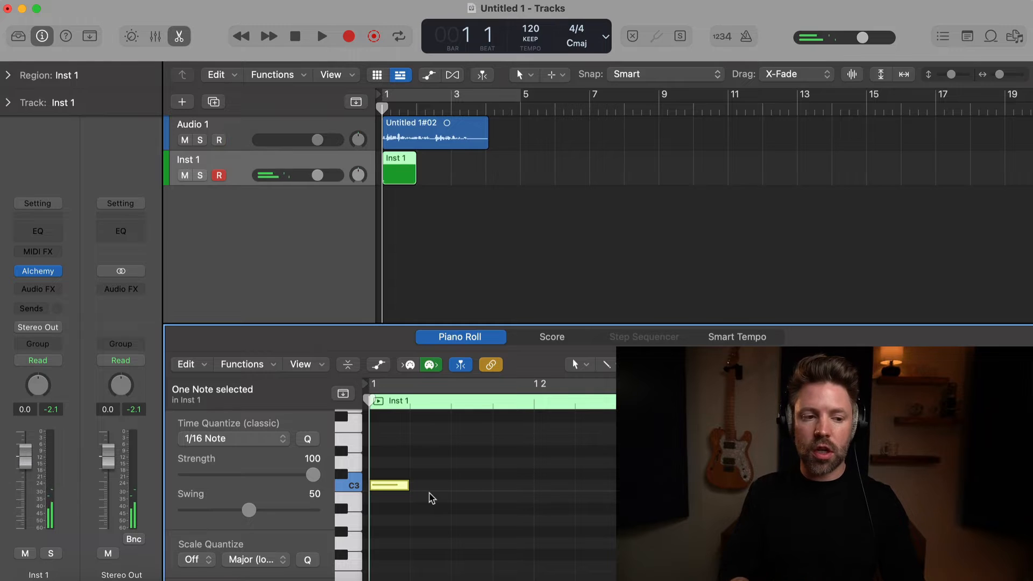
pyautogui.press('super+z')
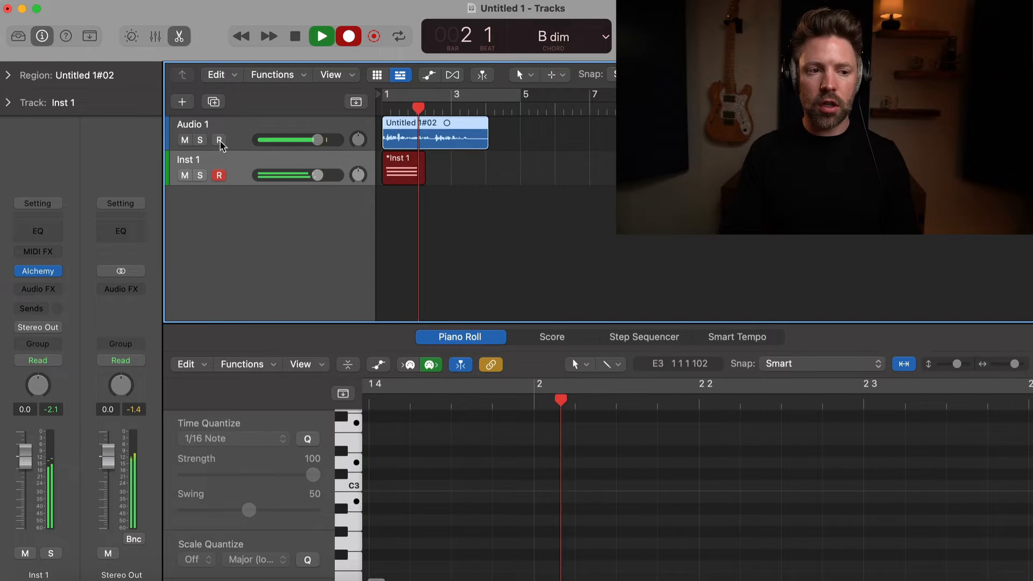
pyautogui.press('space')
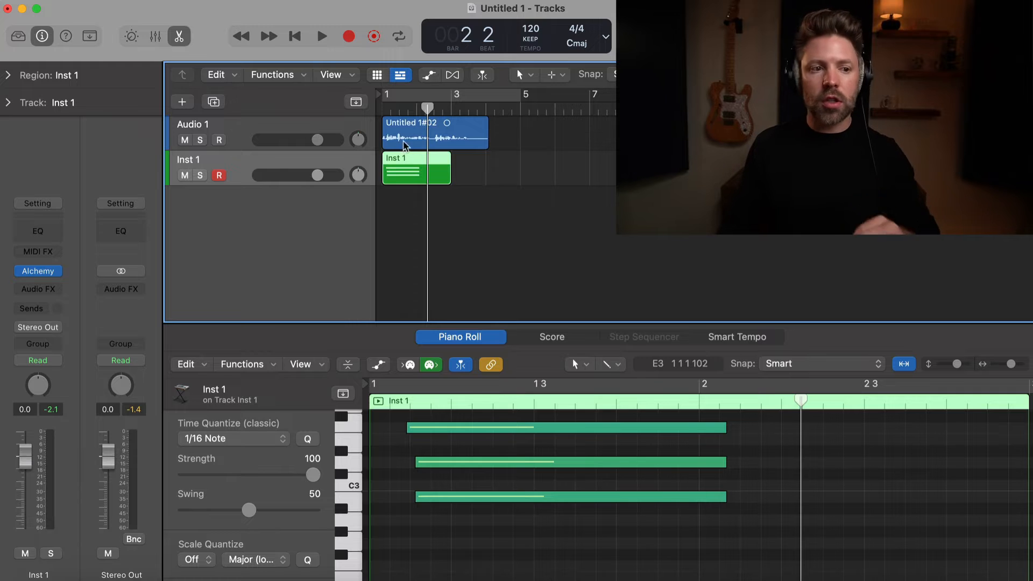
# Compare the audio and Inst 1 regions, then bring up Alchemy's instrument window from the channel strip.
pyautogui.click(405, 142)
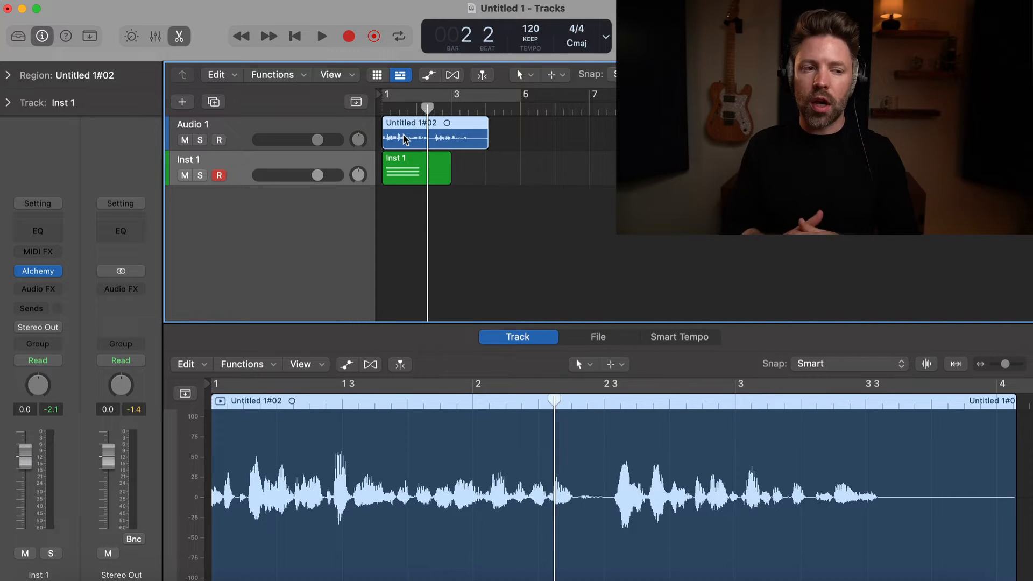
pyautogui.click(416, 171)
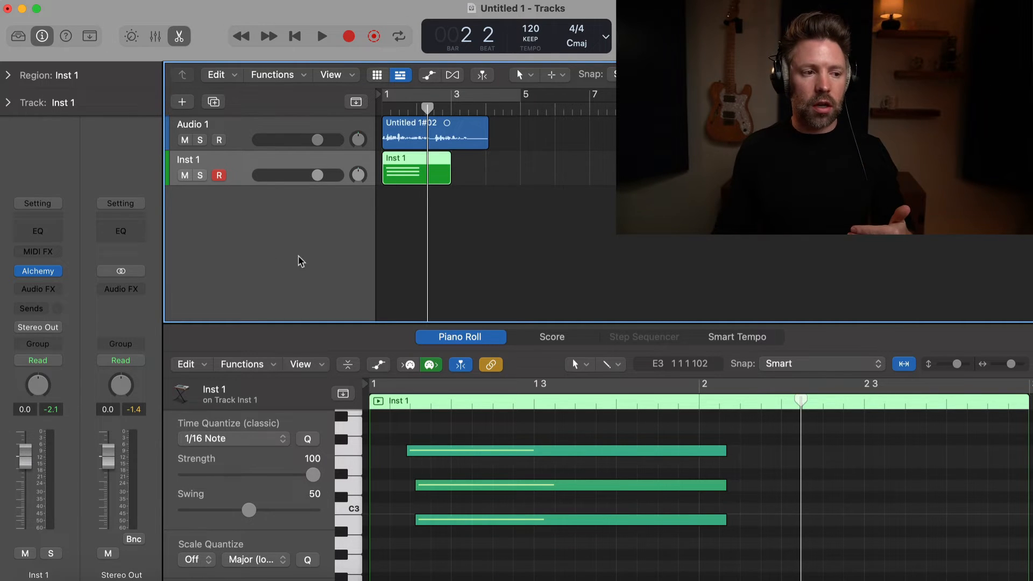
pyautogui.click(41, 273)
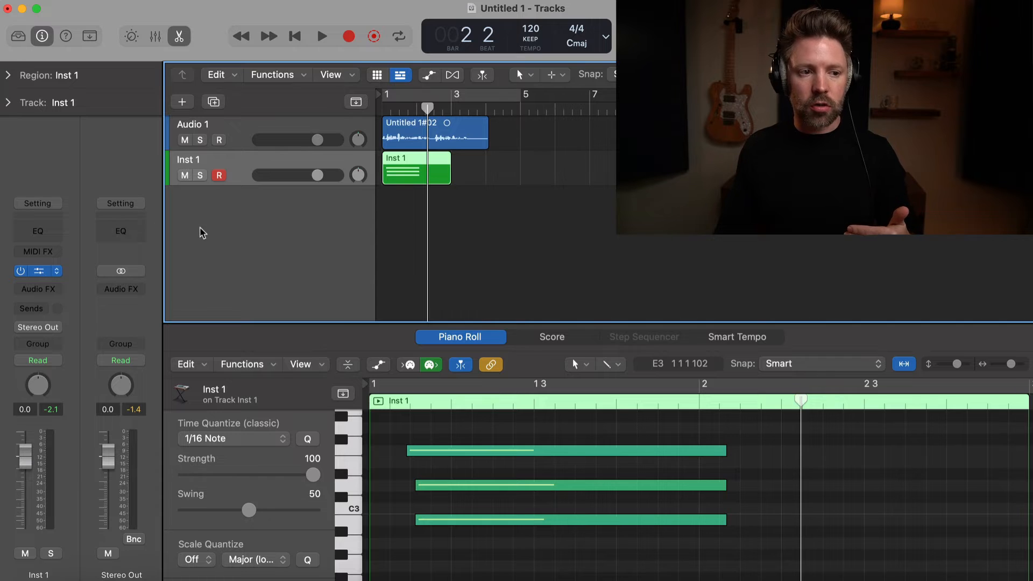
# Move Alchemy aside, browse the instrument plug-in list and the Library (Y), keeping Alchemy on Inst 1.
pyautogui.moveTo(327, 38); pyautogui.dragTo(459, 91)
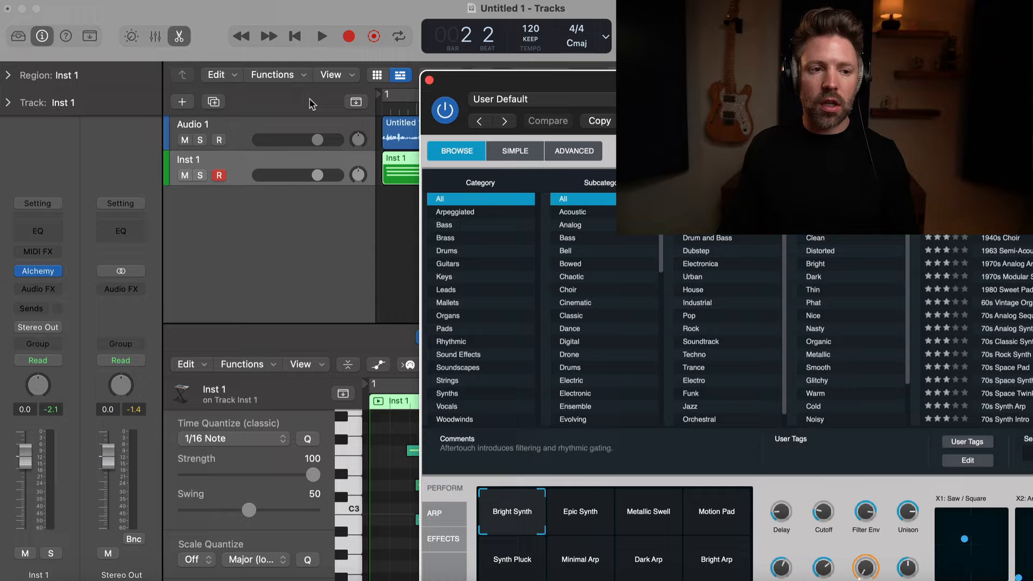
pyautogui.click(57, 274)
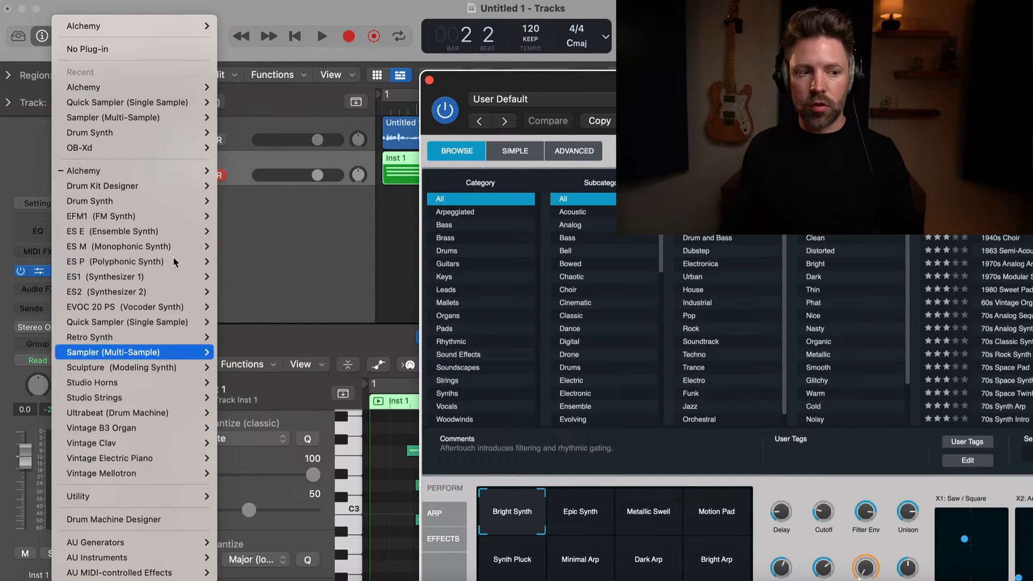
pyautogui.click(27, 193)
pyautogui.press('y')
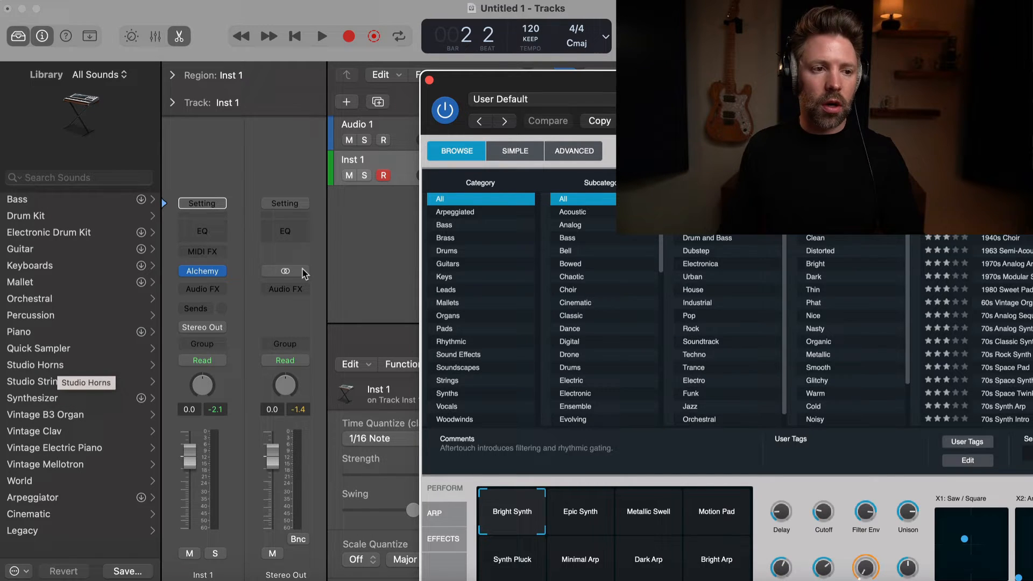
pyautogui.press('y')
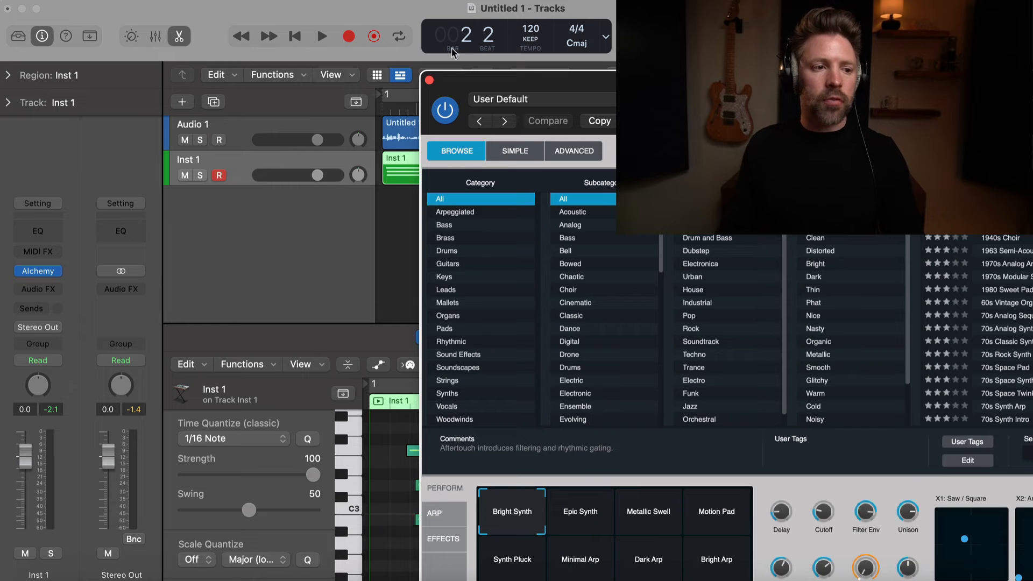
# Reposition and then close the Alchemy window, returning to the tracks and editor.
pyautogui.moveTo(509, 91); pyautogui.dragTo(643, 79)
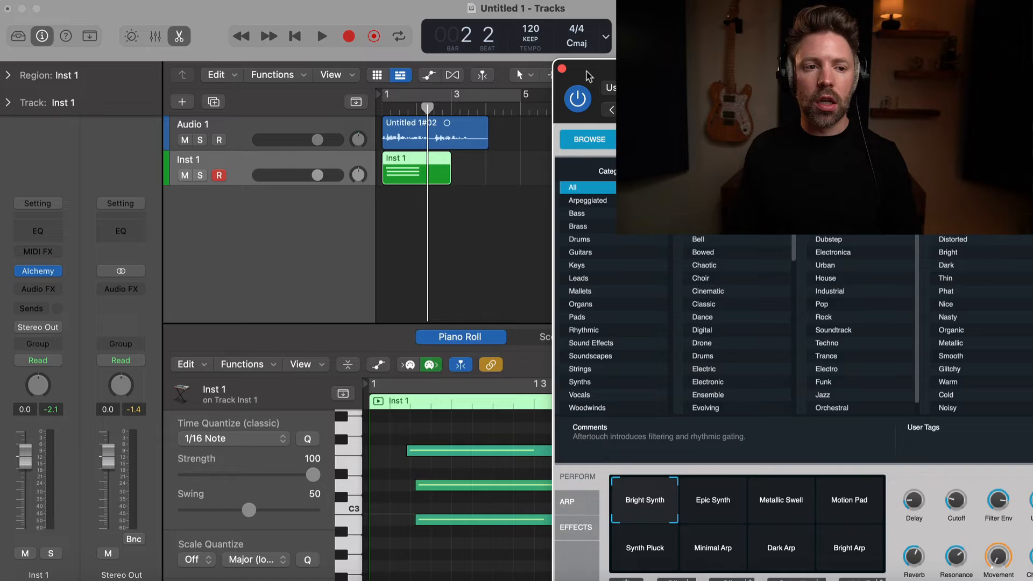
pyautogui.moveTo(588, 76); pyautogui.dragTo(441, 52)
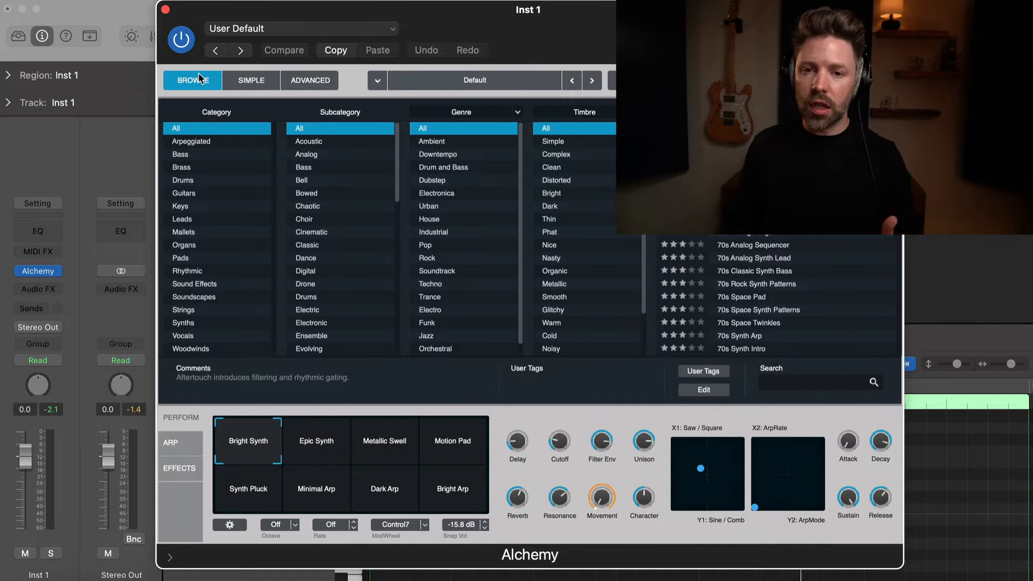
pyautogui.click(165, 12)
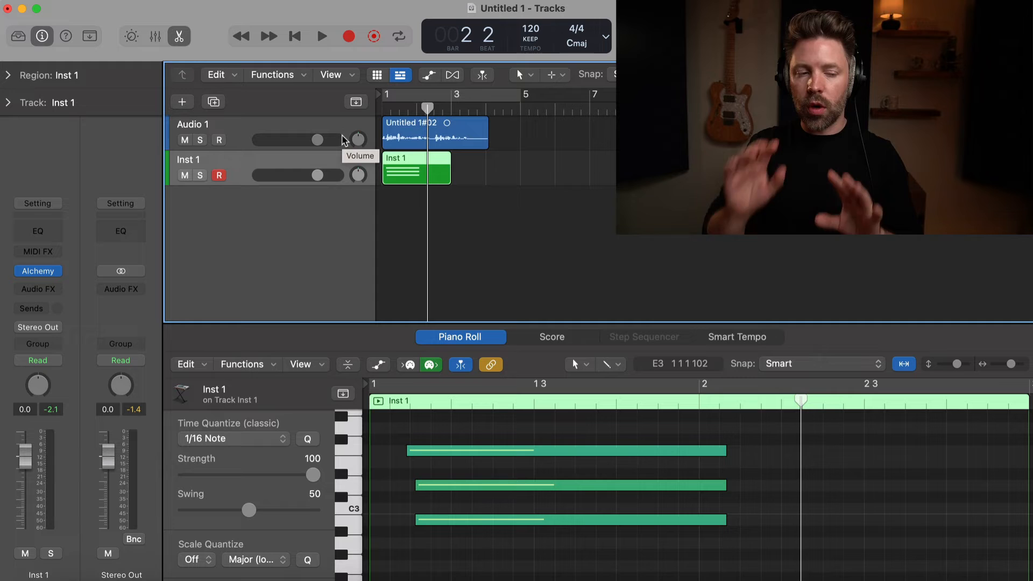
pyautogui.click(405, 140)
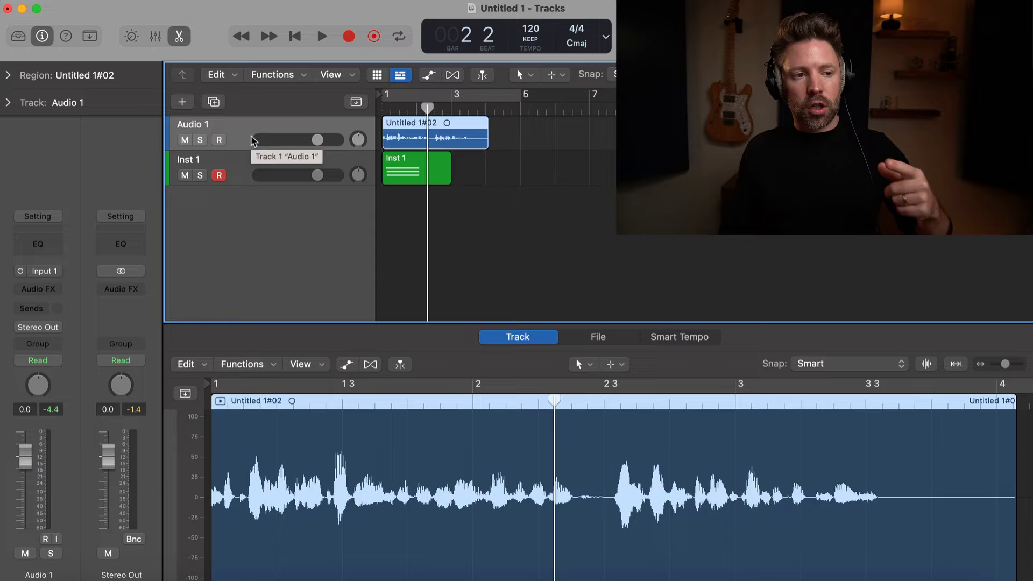
pyautogui.click(227, 173)
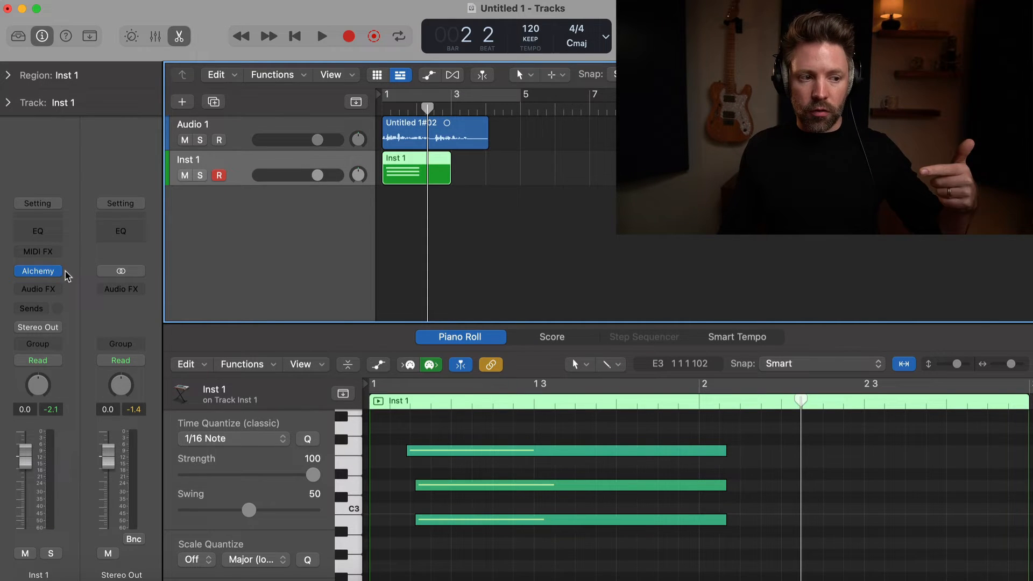
pyautogui.click(229, 139)
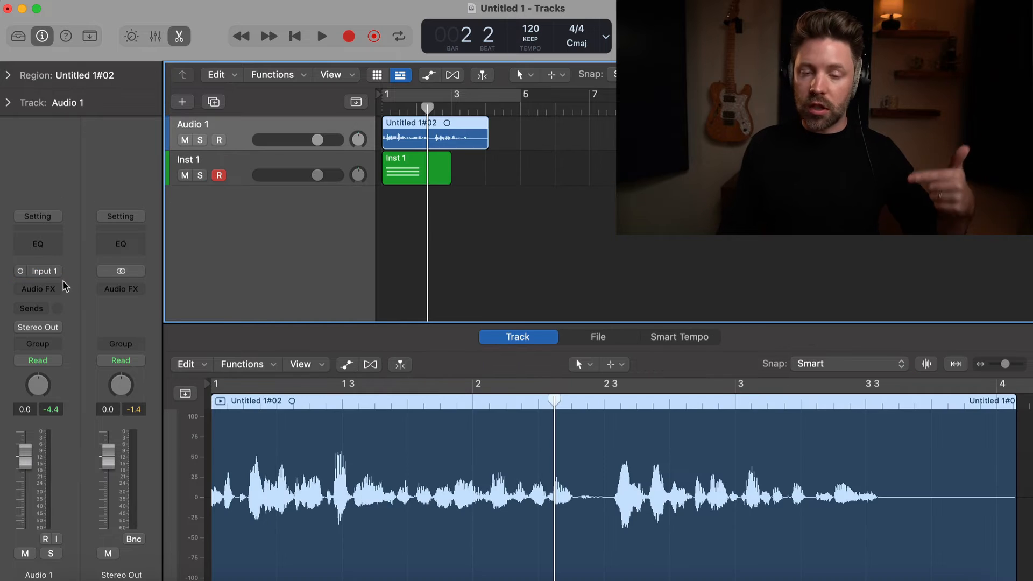
pyautogui.click(245, 168)
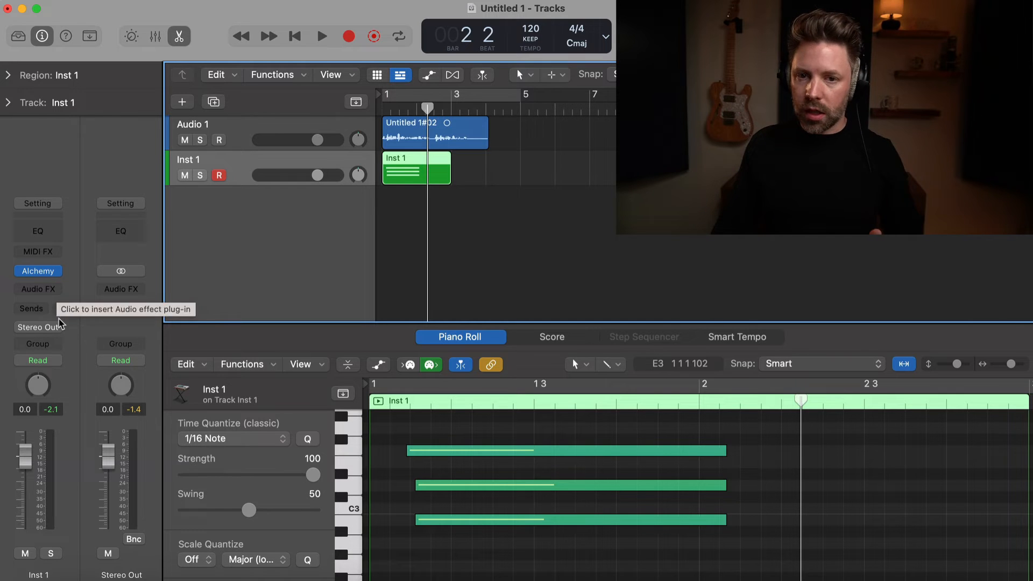
# Insert Channel EQ, a mono Compressor and Distortion on Audio 1's channel.
pyautogui.click(238, 130)
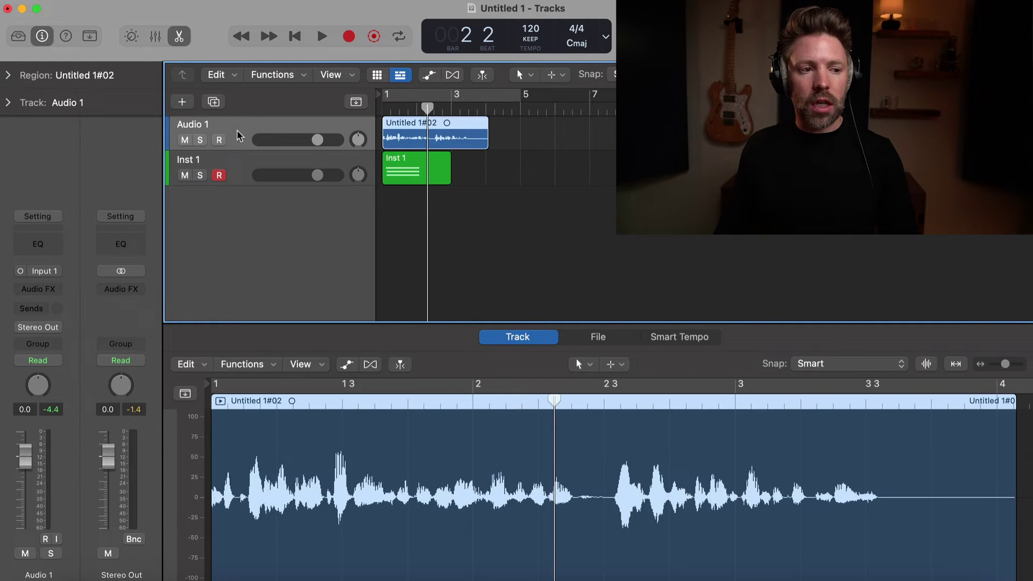
pyautogui.click(38, 244)
pyautogui.moveTo(476, 192); pyautogui.dragTo(439, 178)
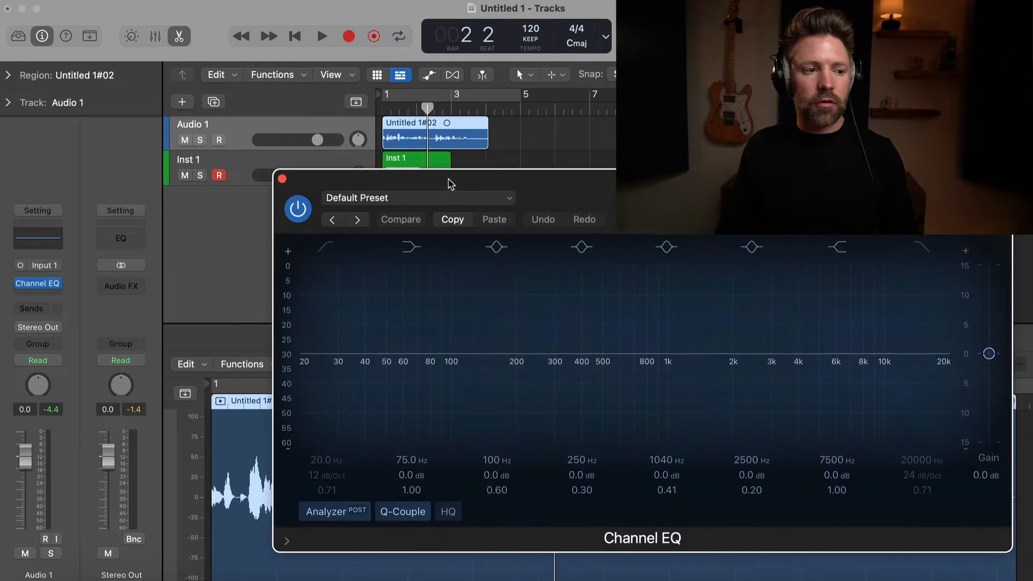
pyautogui.click(38, 296)
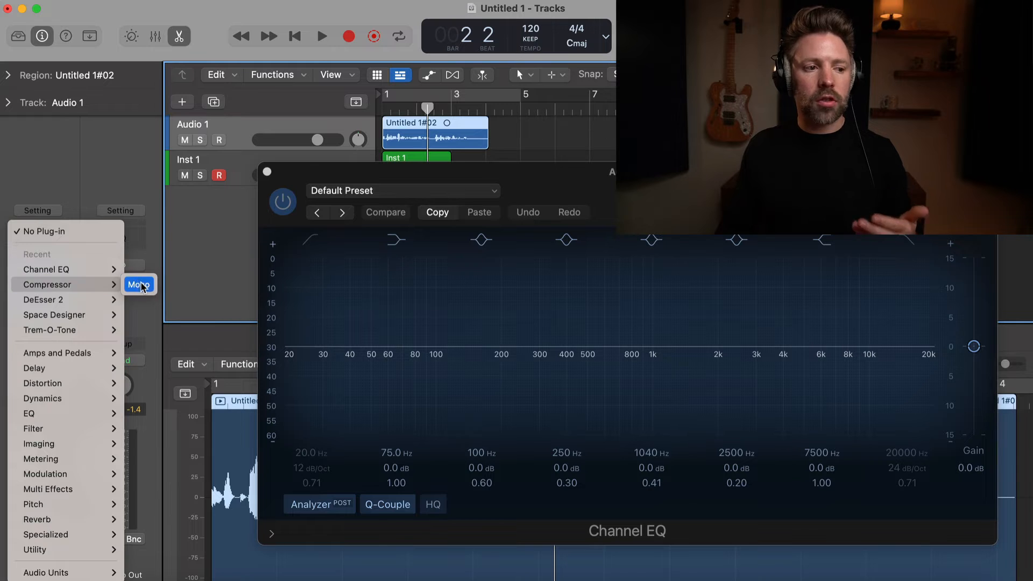
pyautogui.click(138, 285)
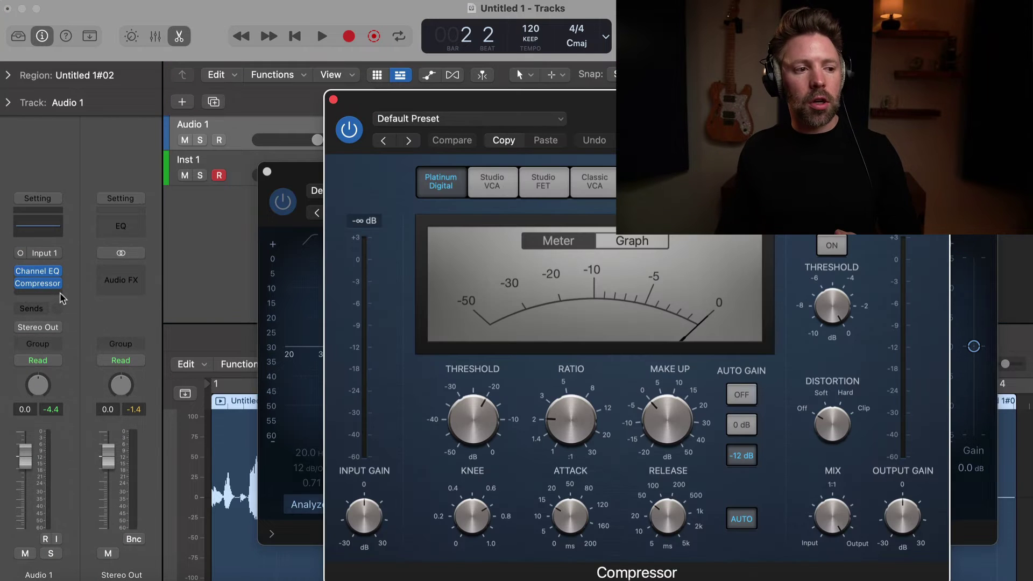
pyautogui.click(38, 291)
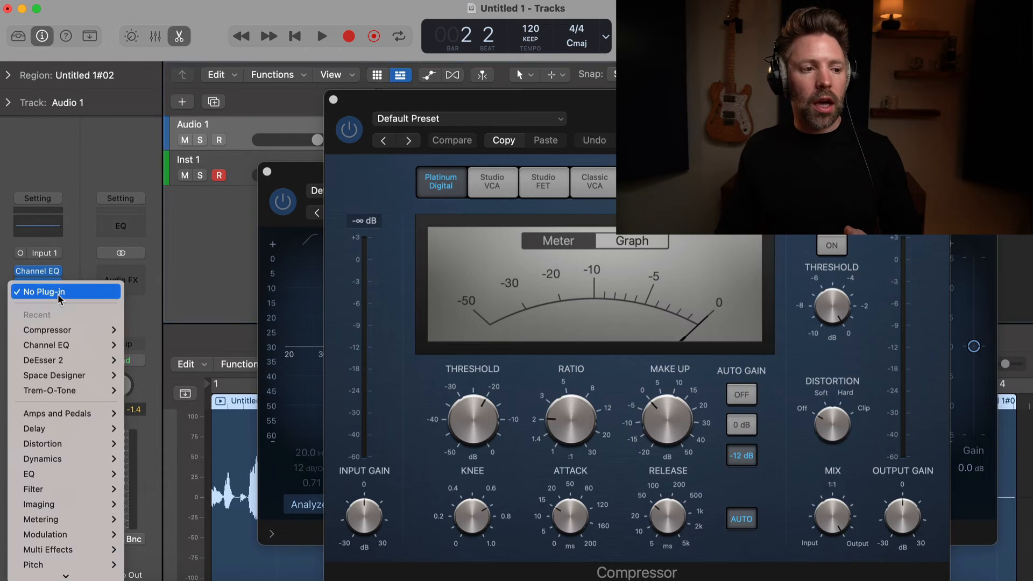
pyautogui.moveTo(148, 444)
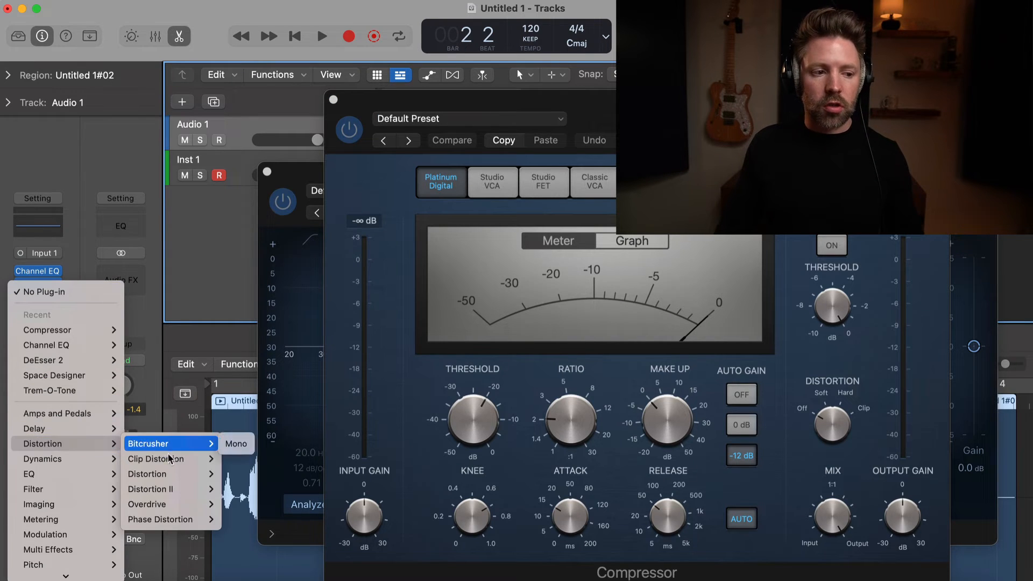
pyautogui.click(237, 473)
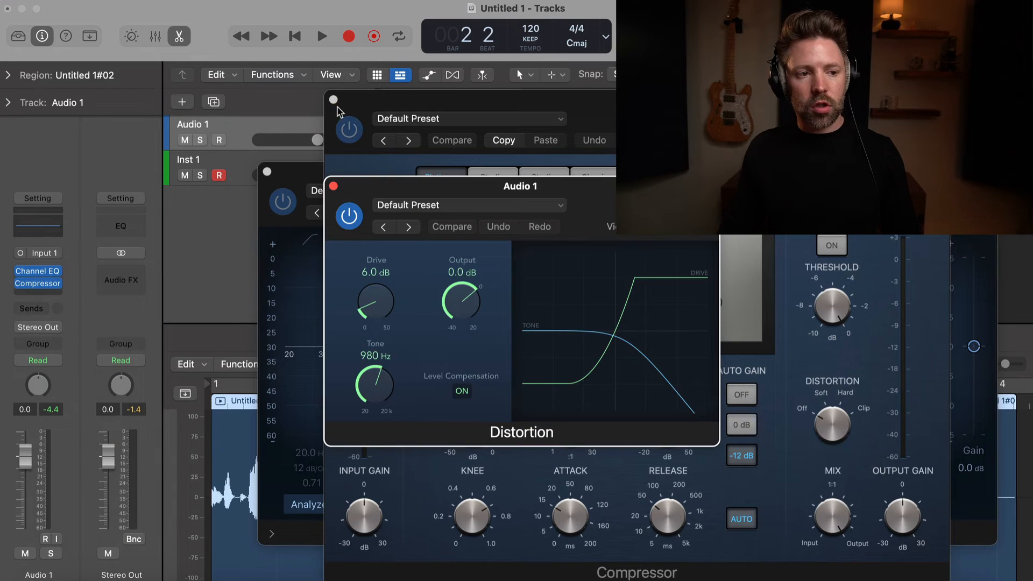
# Close the Compressor, Distortion and Channel EQ plug-in windows.
pyautogui.click(333, 100)
pyautogui.click(330, 186)
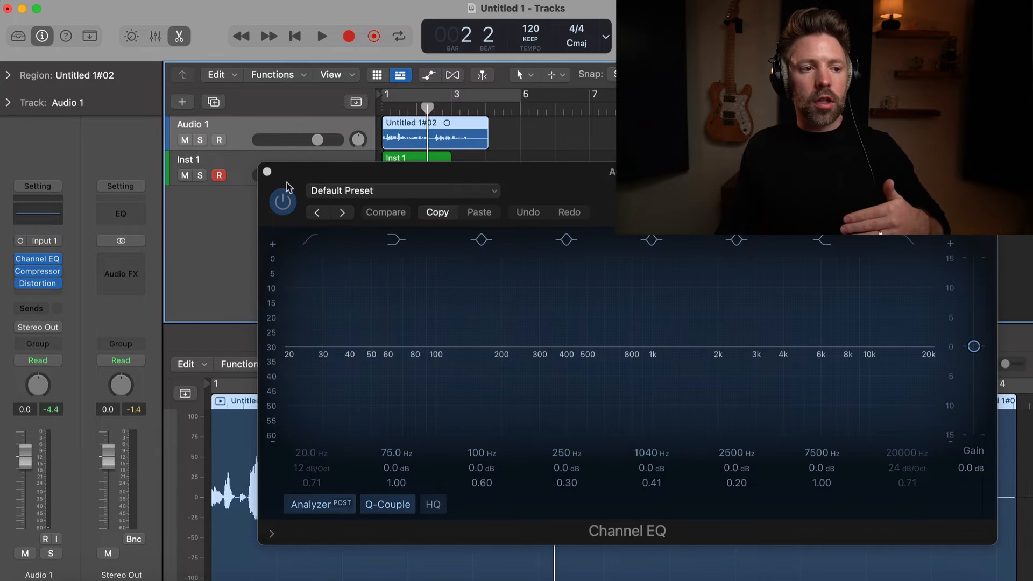
pyautogui.click(267, 171)
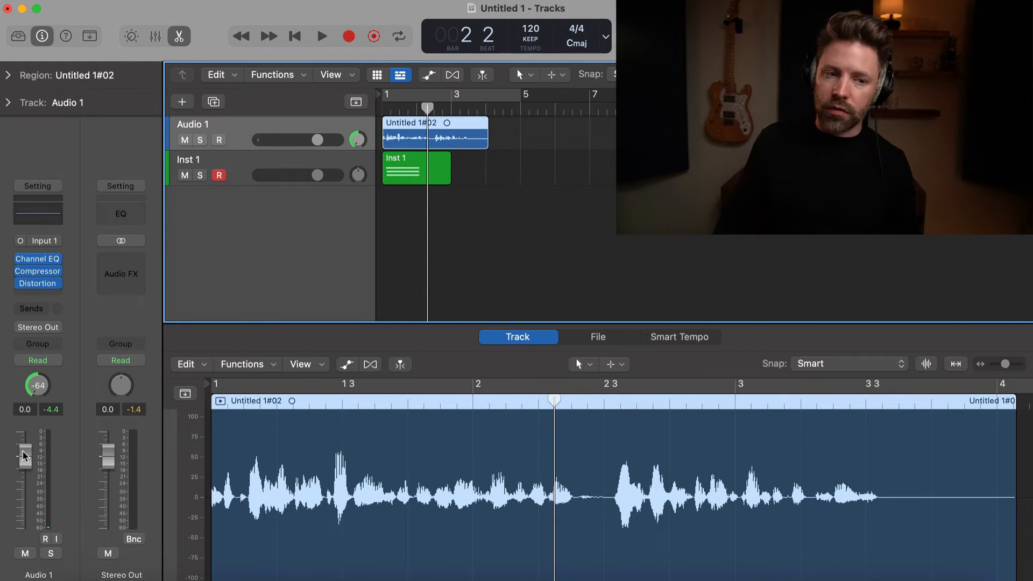
# Pan Inst 1 to +63 opposite Audio 1's -64, then show the Mixer (X).
pyautogui.click(252, 164)
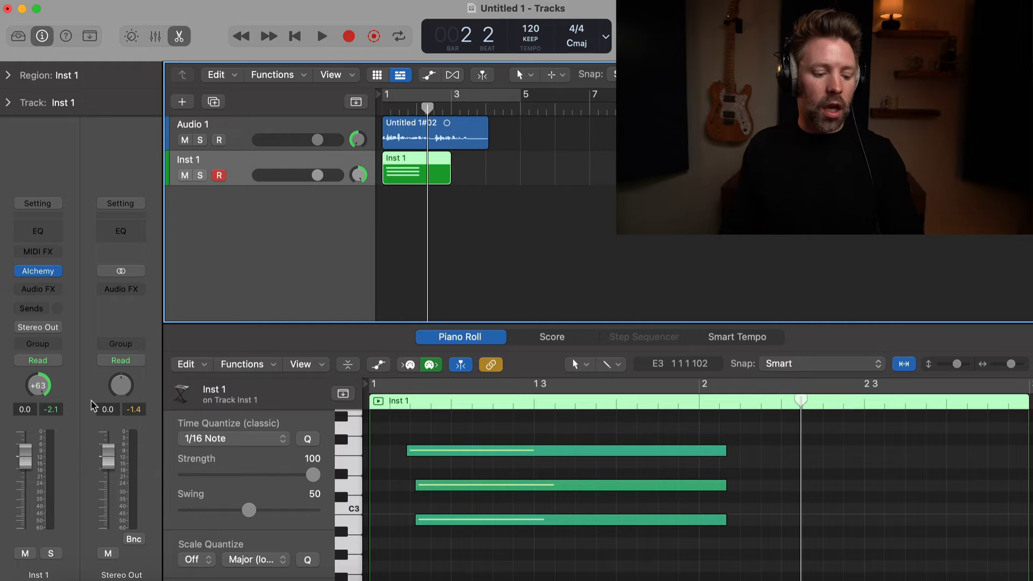
pyautogui.press('x')
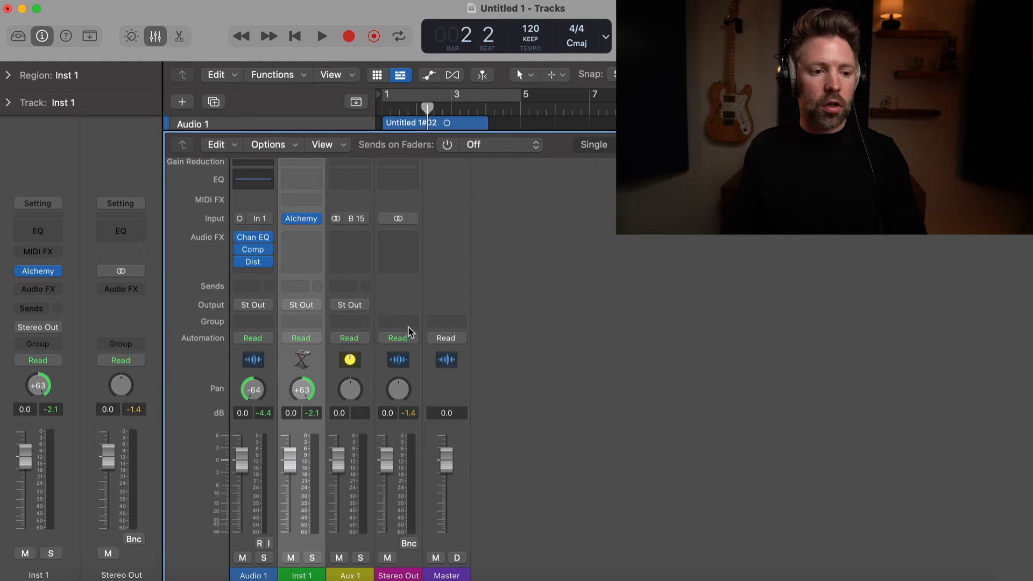
pyautogui.click(400, 551)
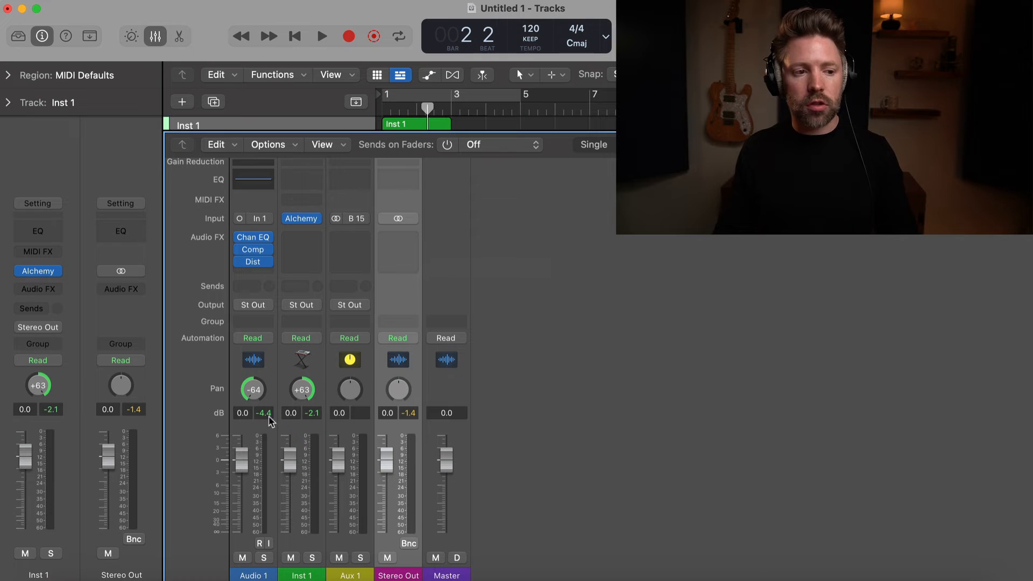
pyautogui.press('x')
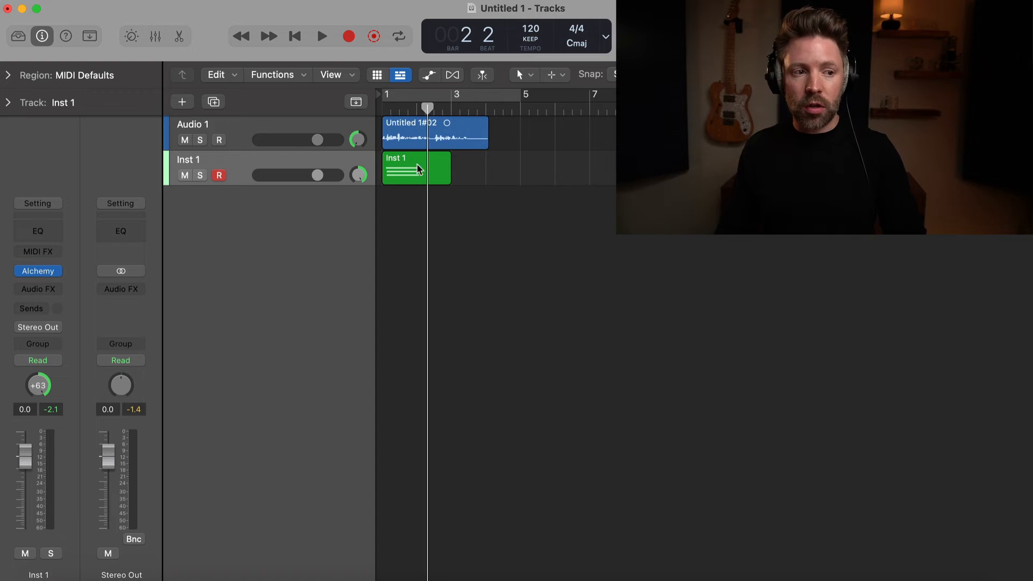
pyautogui.press('x')
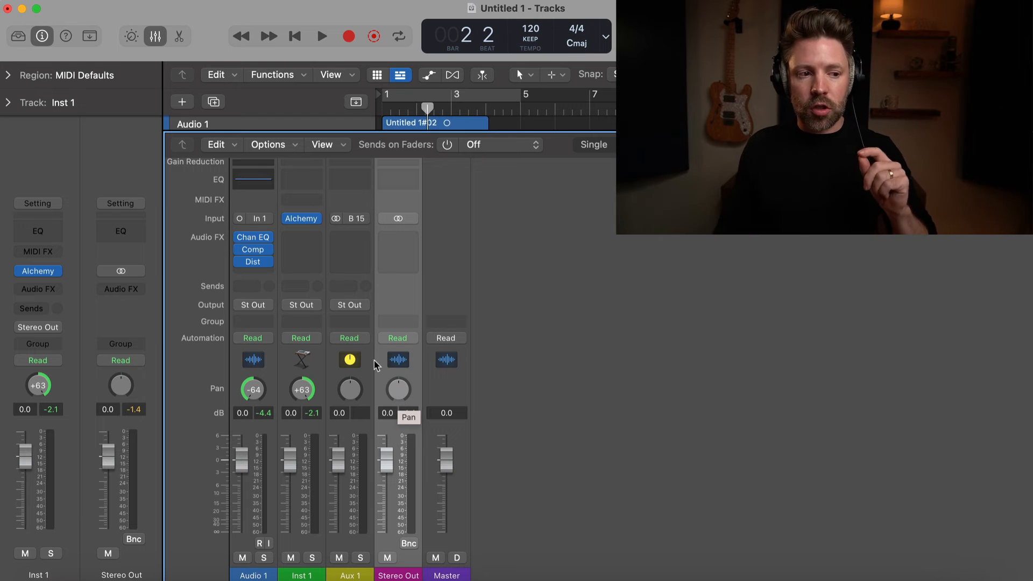
# Send Audio 1 to Bus 15 feeding Aux 1 and confirm bus 15 as Aux 1's input.
pyautogui.click(253, 286)
pyautogui.moveTo(286, 309)
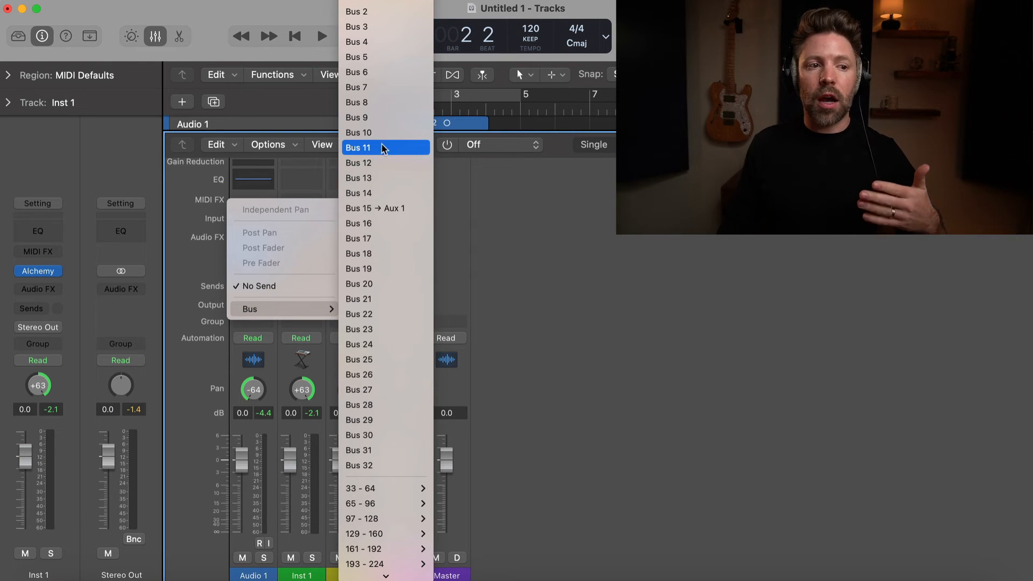
pyautogui.click(389, 208)
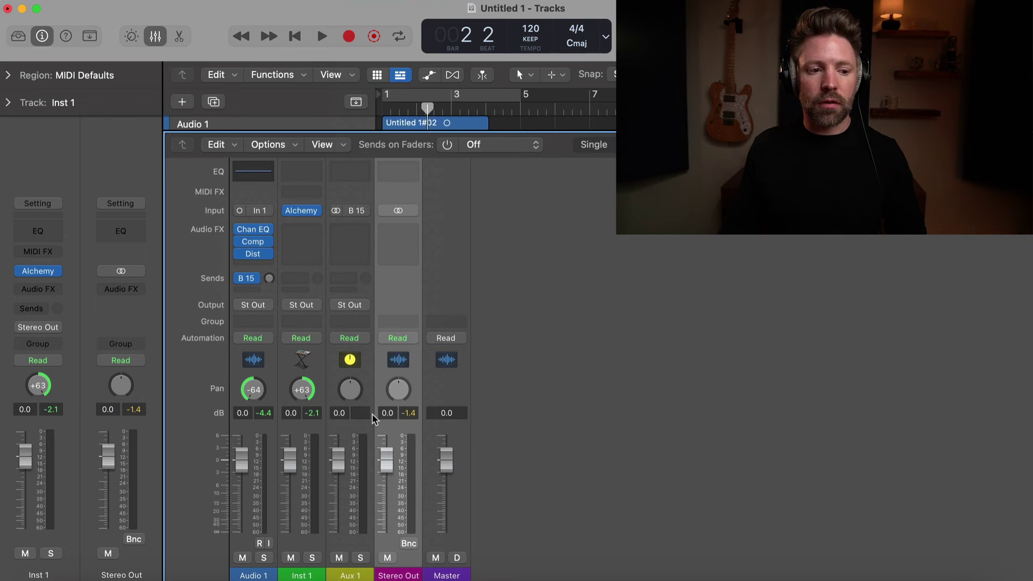
pyautogui.click(359, 211)
pyautogui.click(367, 214)
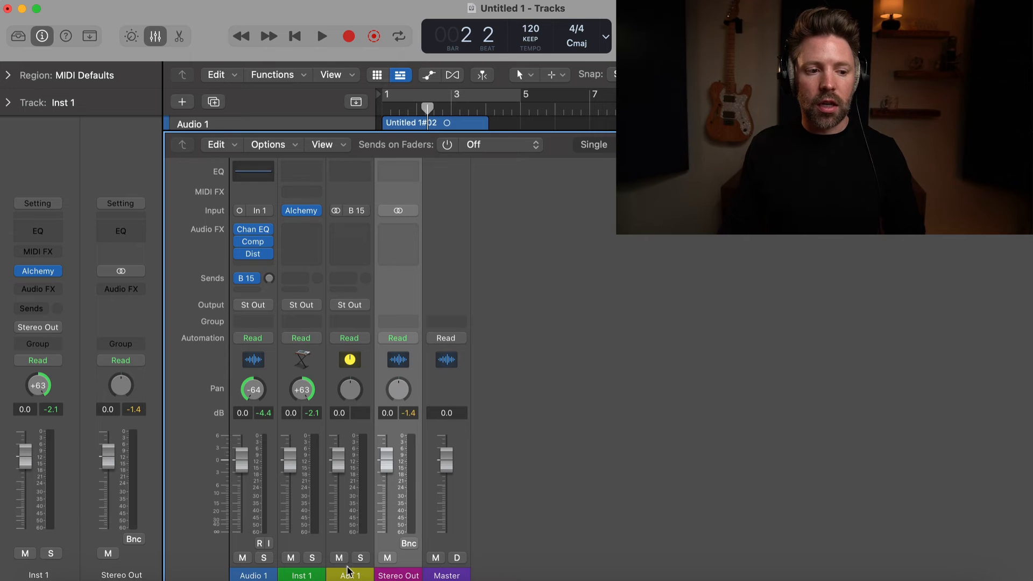
# Insert a stereo Space Designer reverb on Aux 1 and close its window.
pyautogui.click(356, 536)
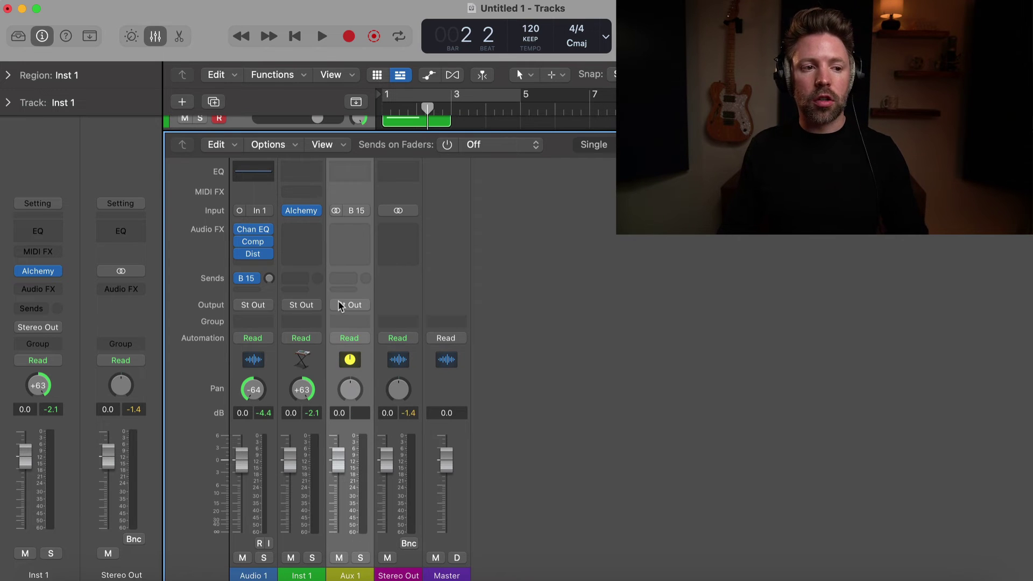
pyautogui.click(338, 235)
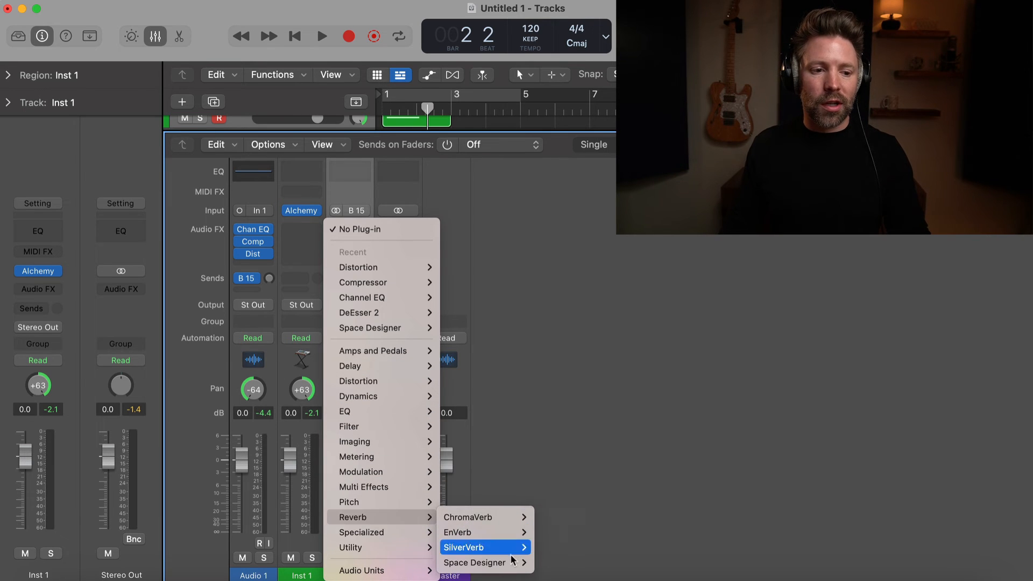
pyautogui.click(551, 556)
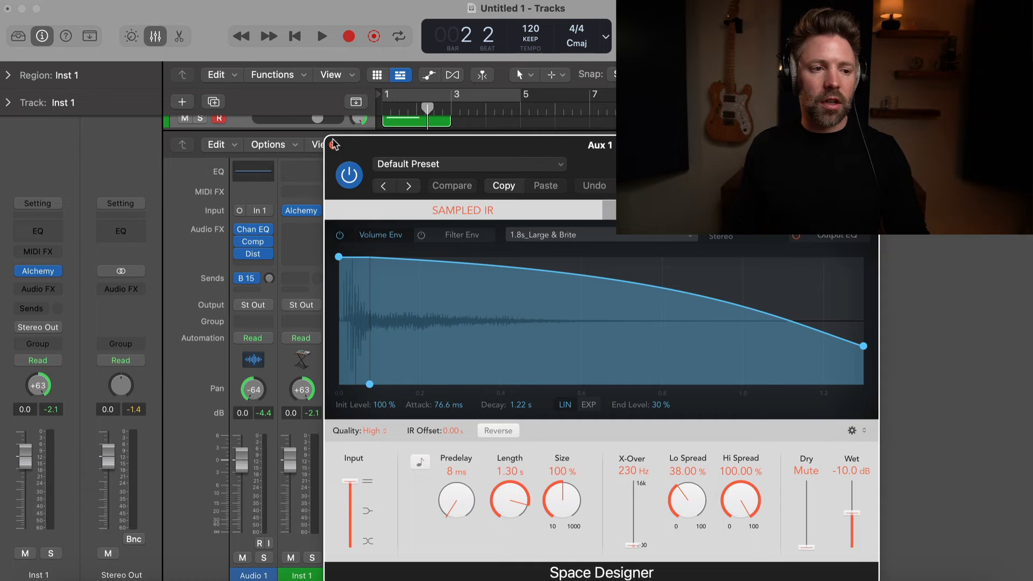
pyautogui.click(334, 145)
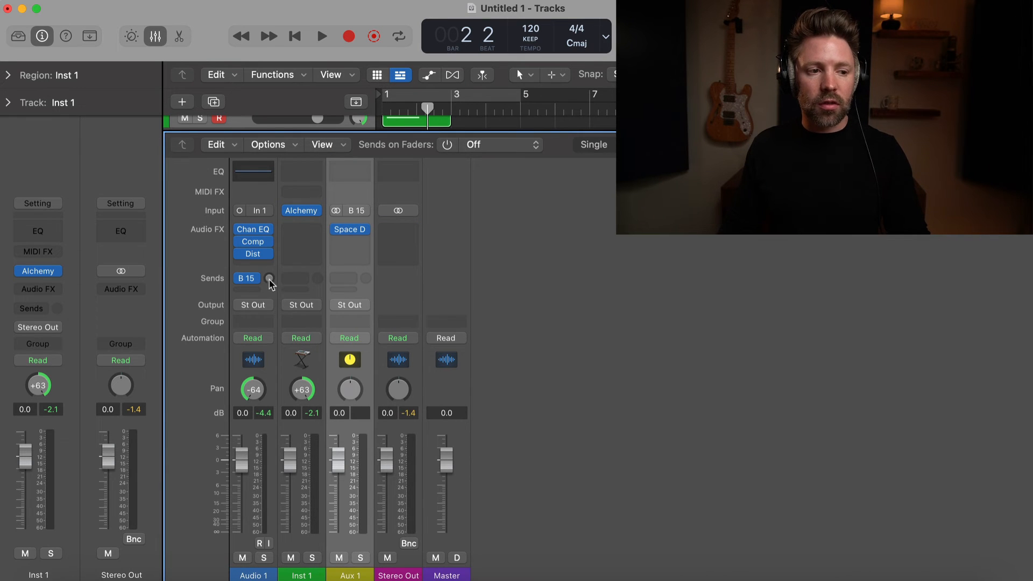